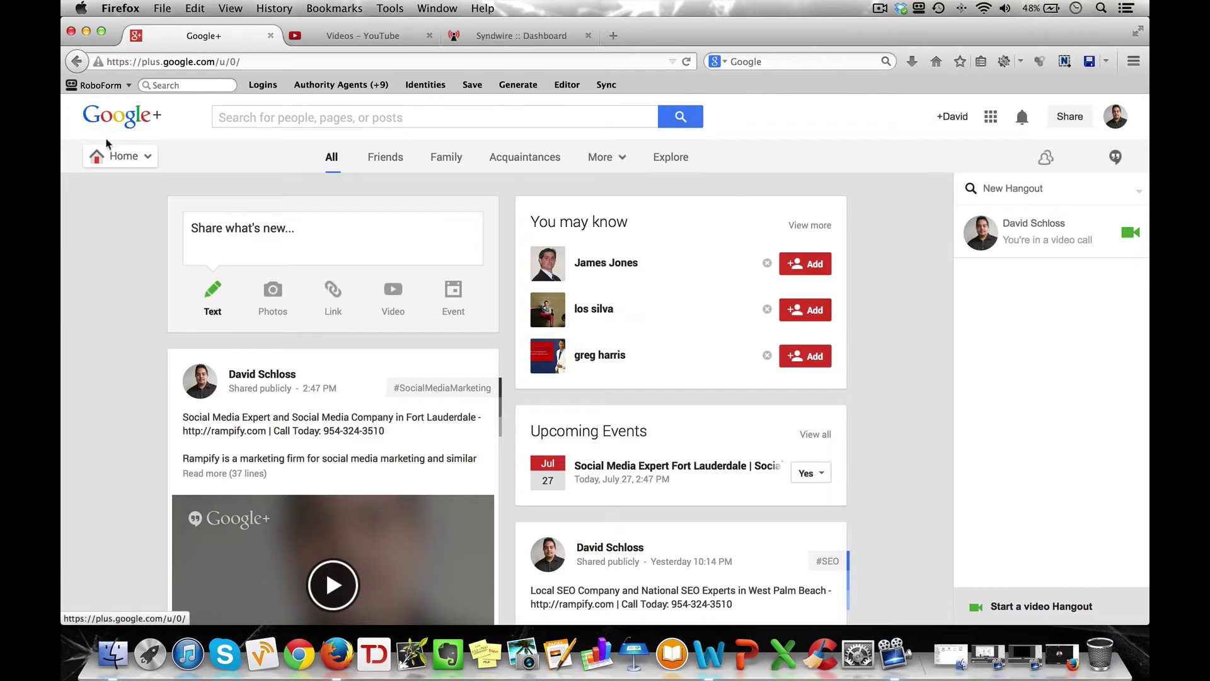
Step: Open the Hangouts On Air listing in the Google+ Hangouts section
mouse_move(113, 154)
scroll(114, 155, "down", 1)
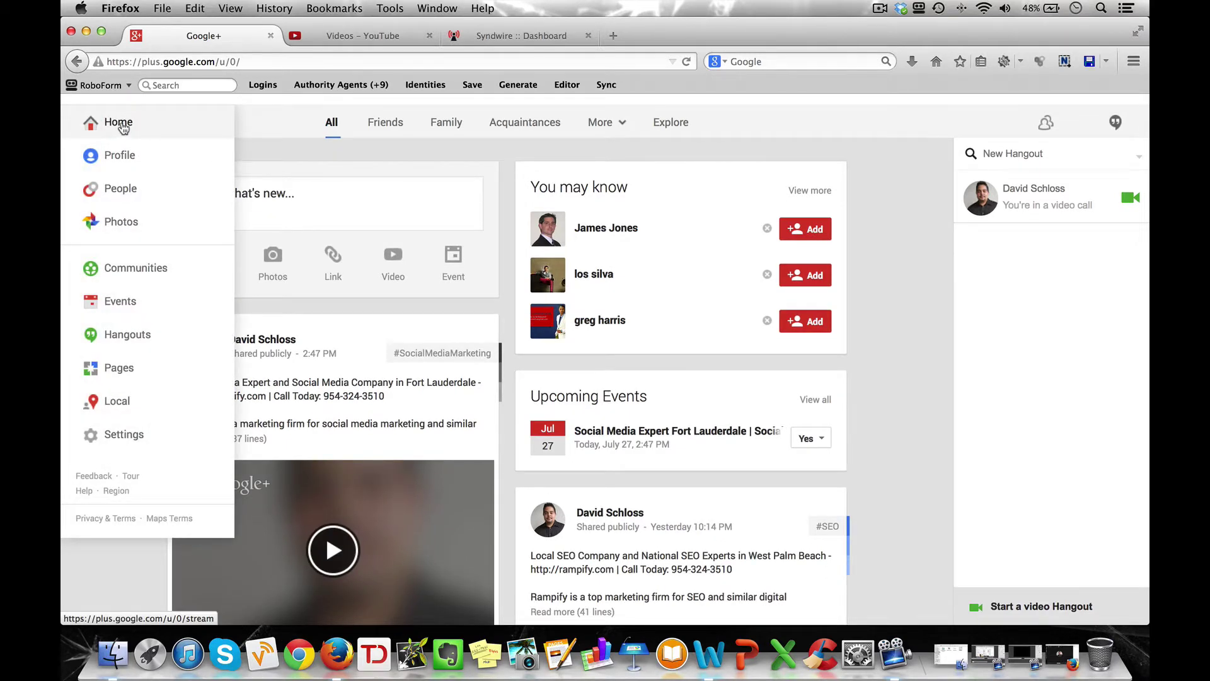
left_click(125, 334)
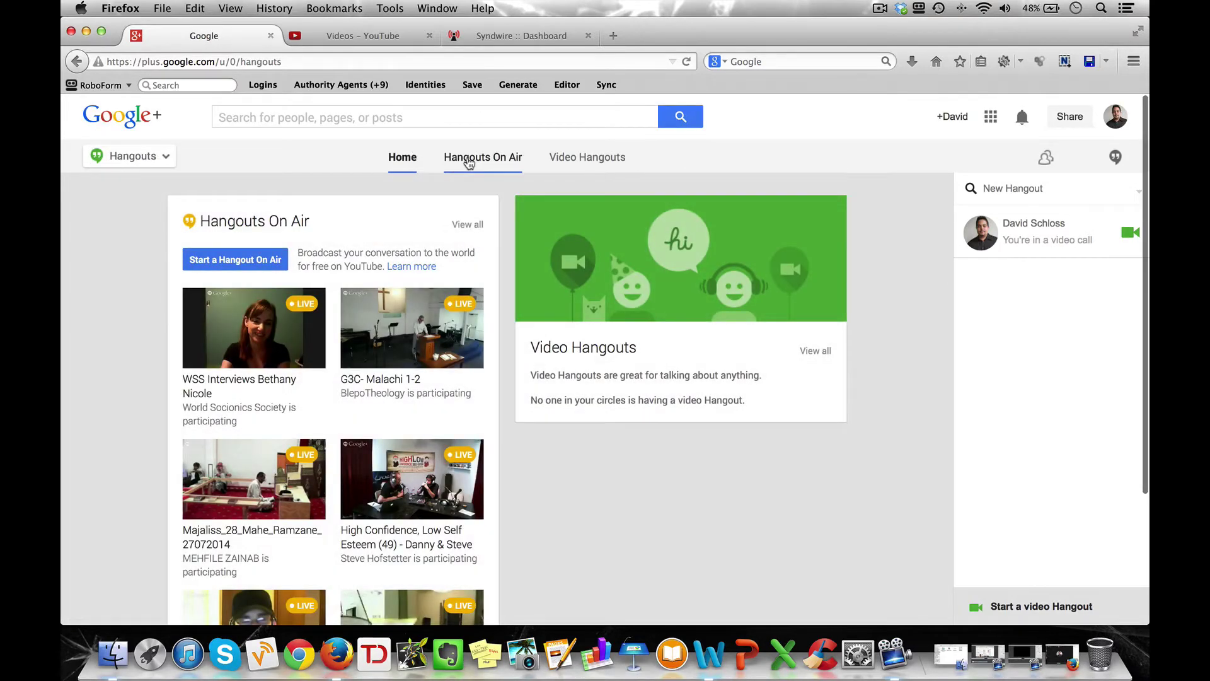
scroll(468, 161, "down", 1)
left_click(483, 139)
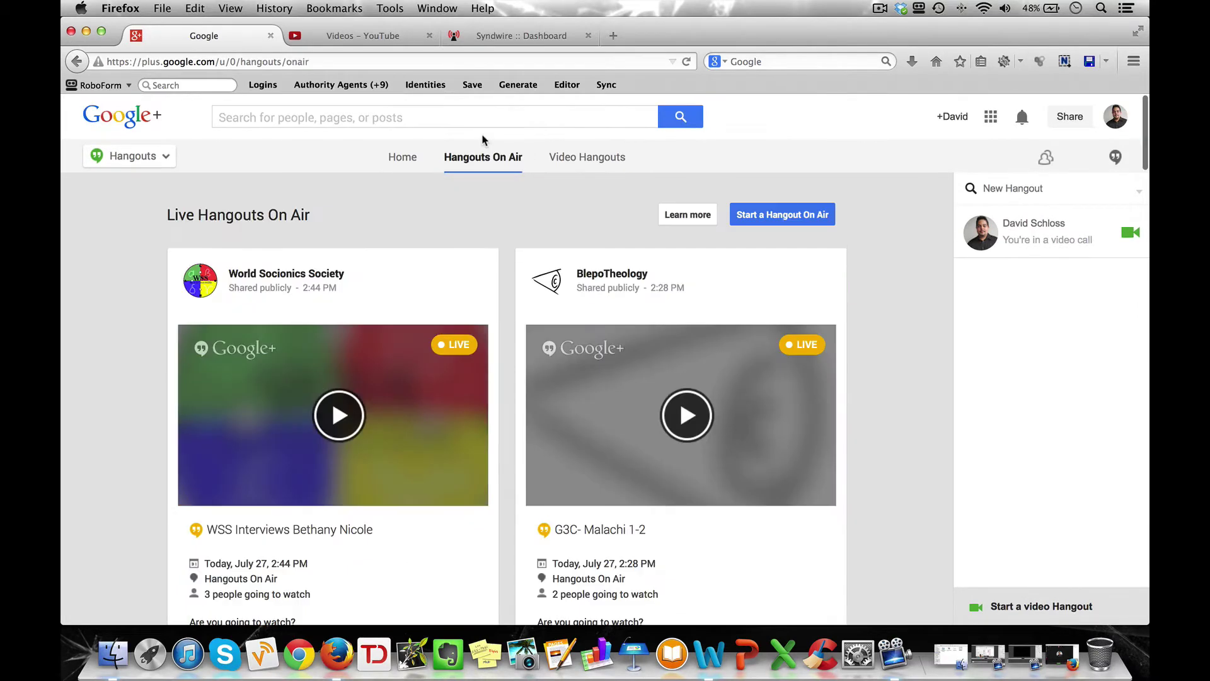
Step: Open the upcoming "Social Media Expert Fort Lauderdale" event from the Events section for editing
left_click(151, 166)
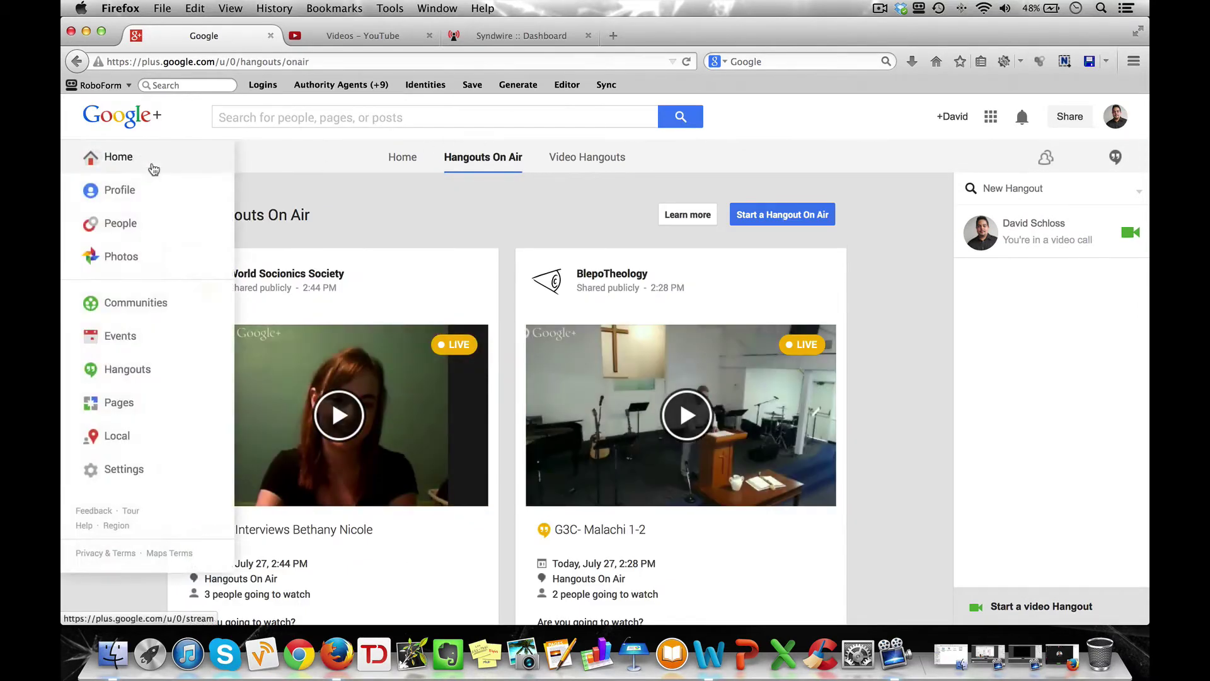
left_click(106, 345)
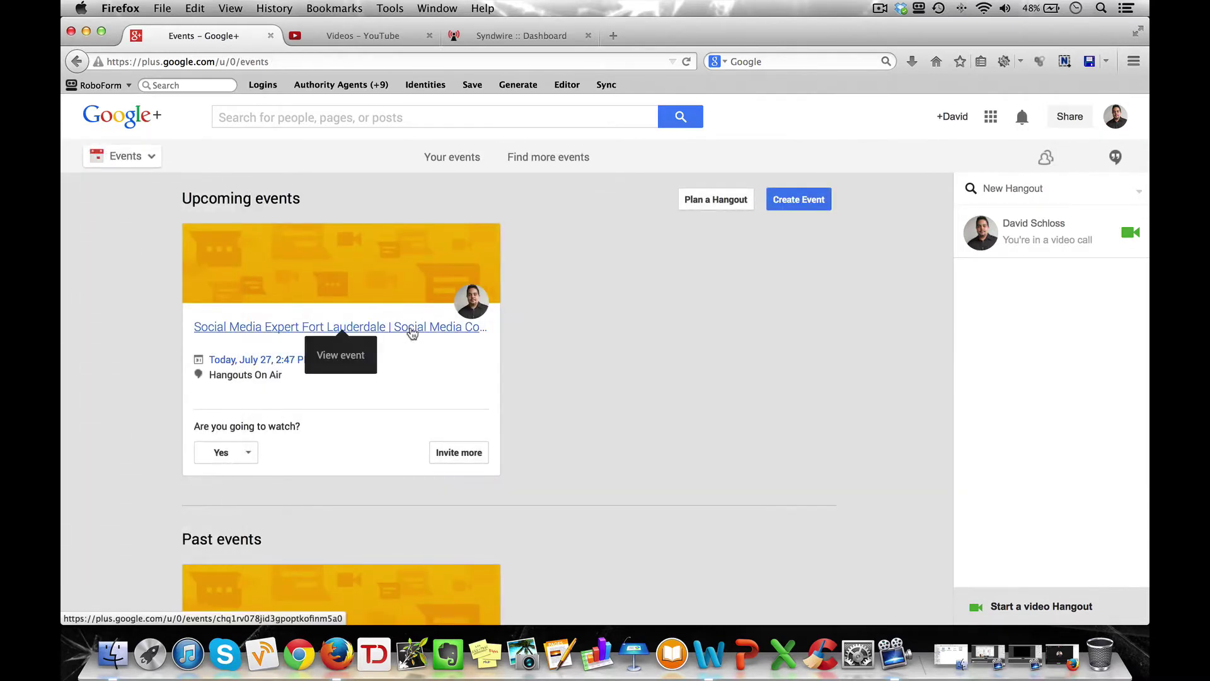
left_click(412, 328)
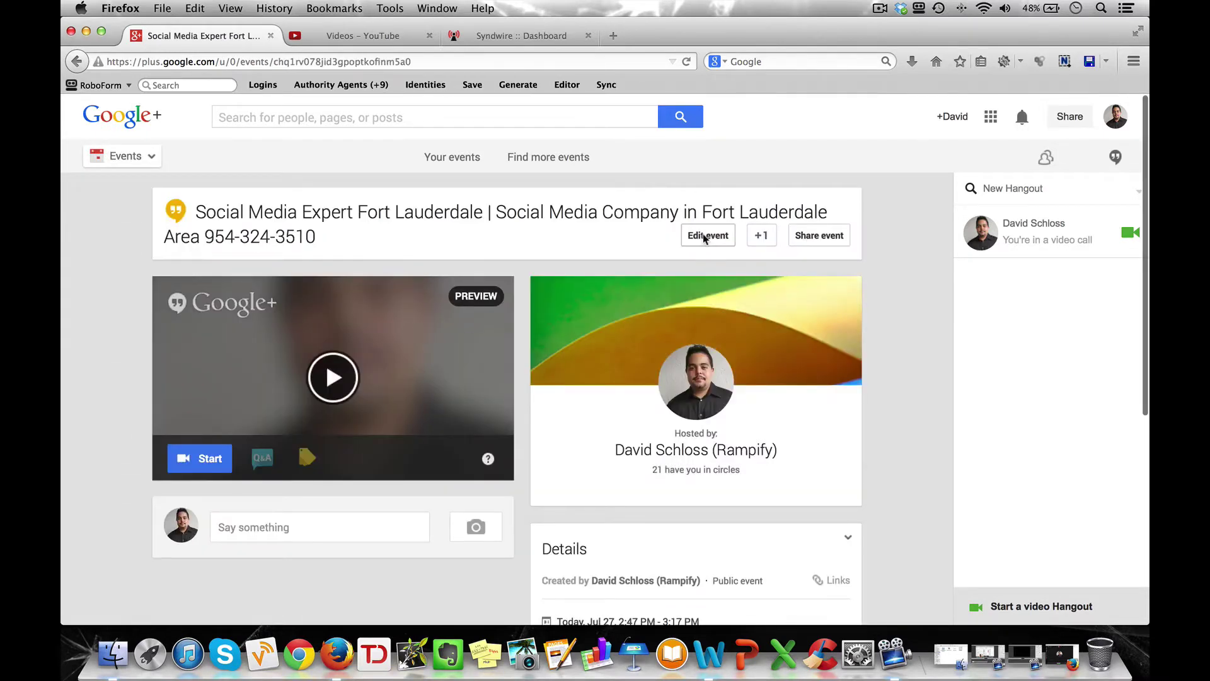
left_click(704, 235)
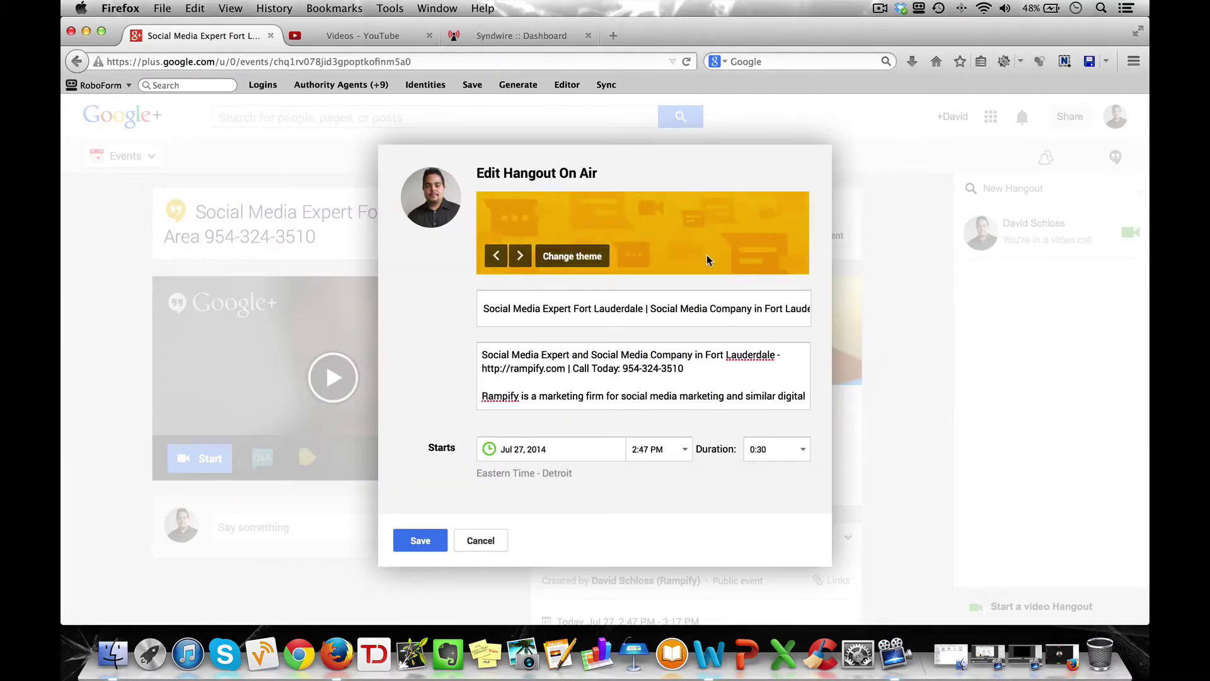
Step: Examine the keyword phrases in the event title, highlighting the part before the separator
triple_click(649, 307)
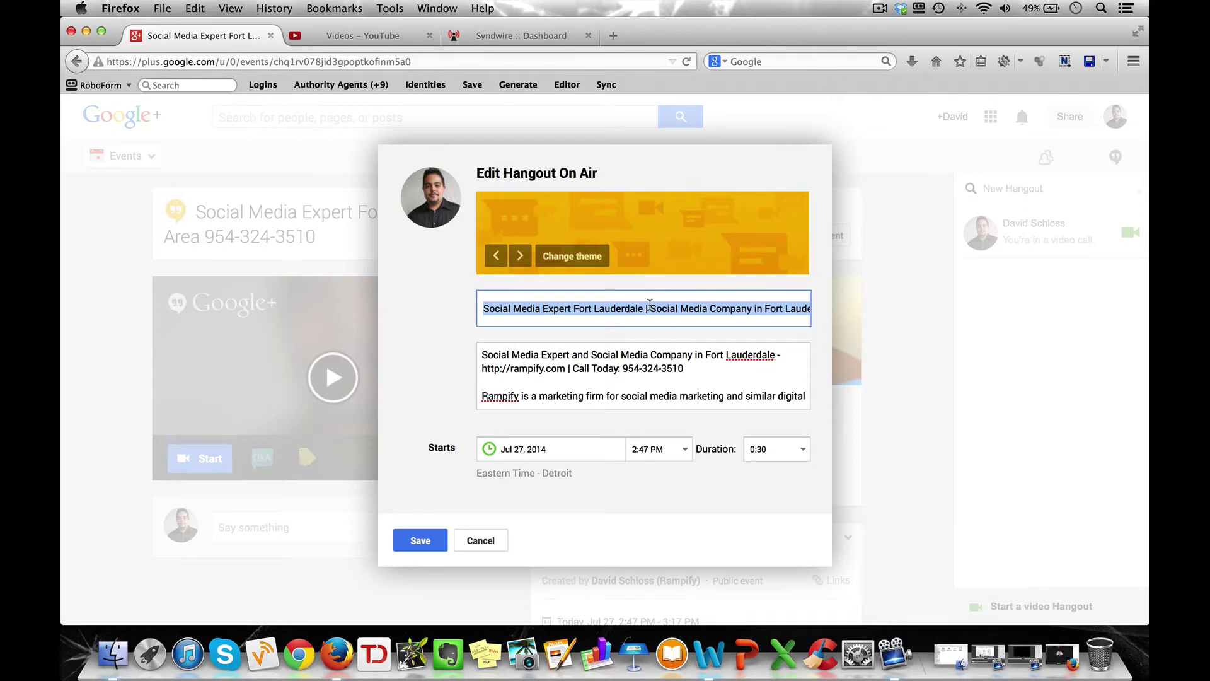
left_click(649, 305)
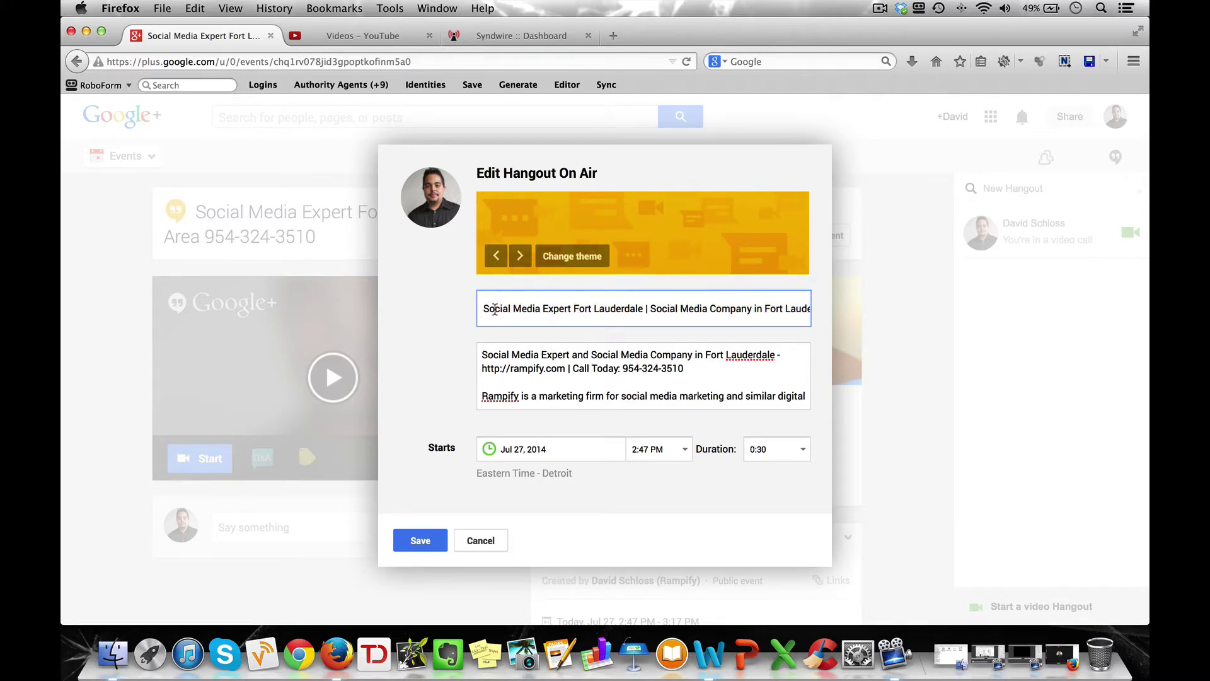
left_click_drag(484, 308, 650, 309)
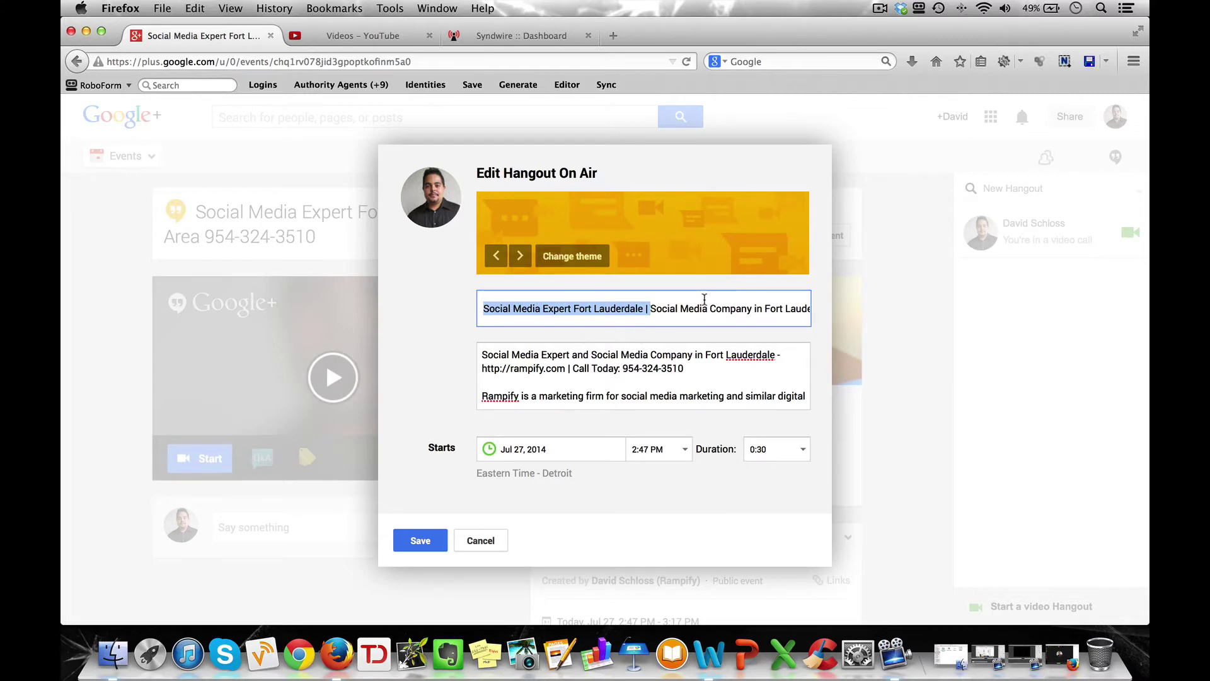
left_click(699, 304)
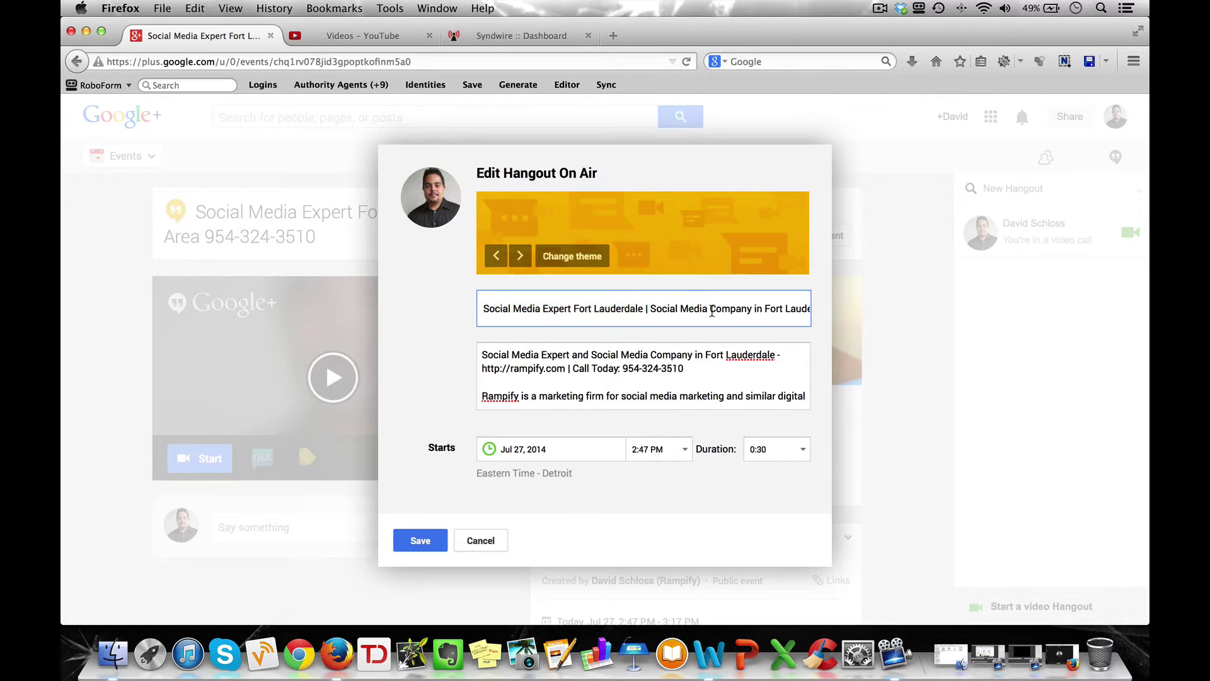
left_click_drag(481, 309, 592, 309)
left_click(648, 305)
Step: Examine the opening lines of the event description with the keywords, website and call-to-action, and compare them with the title
scroll(595, 360, "down", 1)
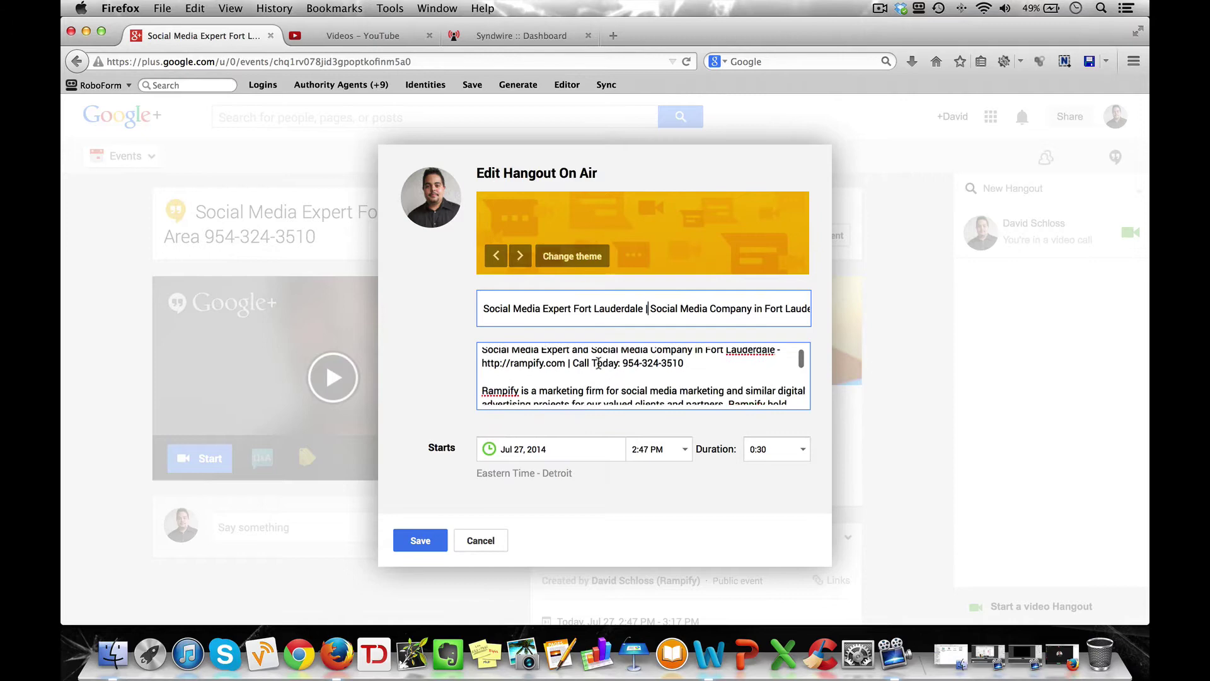
scroll(595, 361, "up", 1)
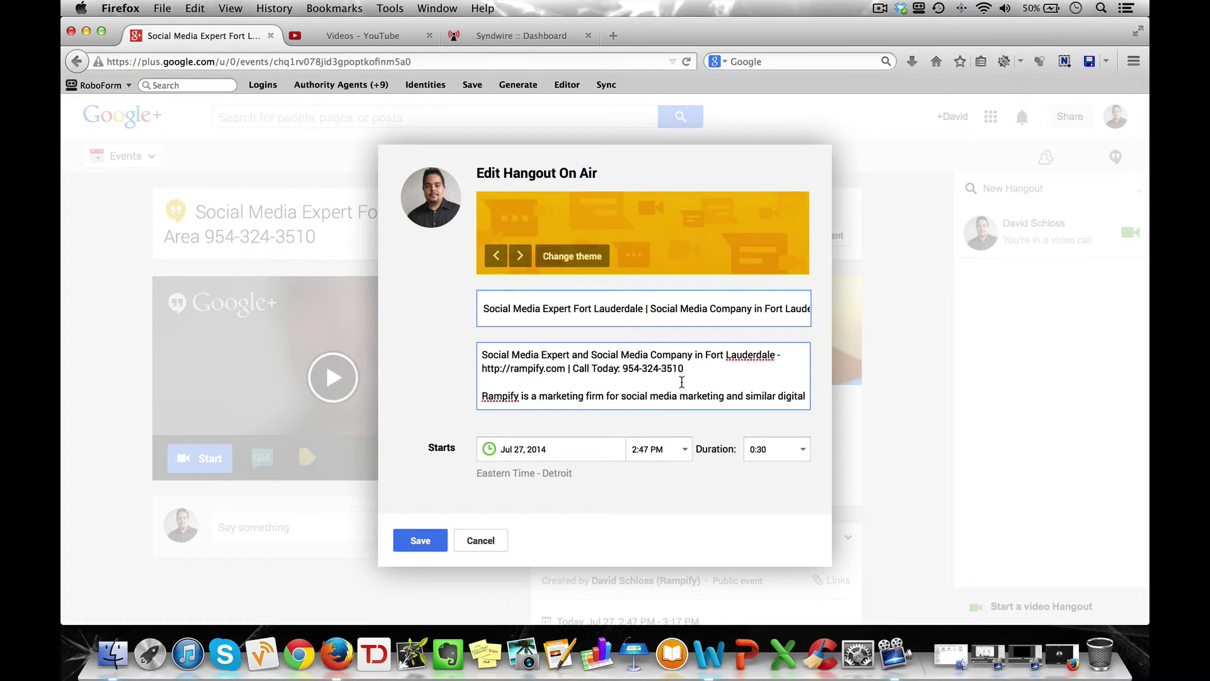
scroll(682, 382, "down", 1)
scroll(682, 382, "up", 1)
left_click_drag(481, 356, 691, 367)
left_click(537, 315)
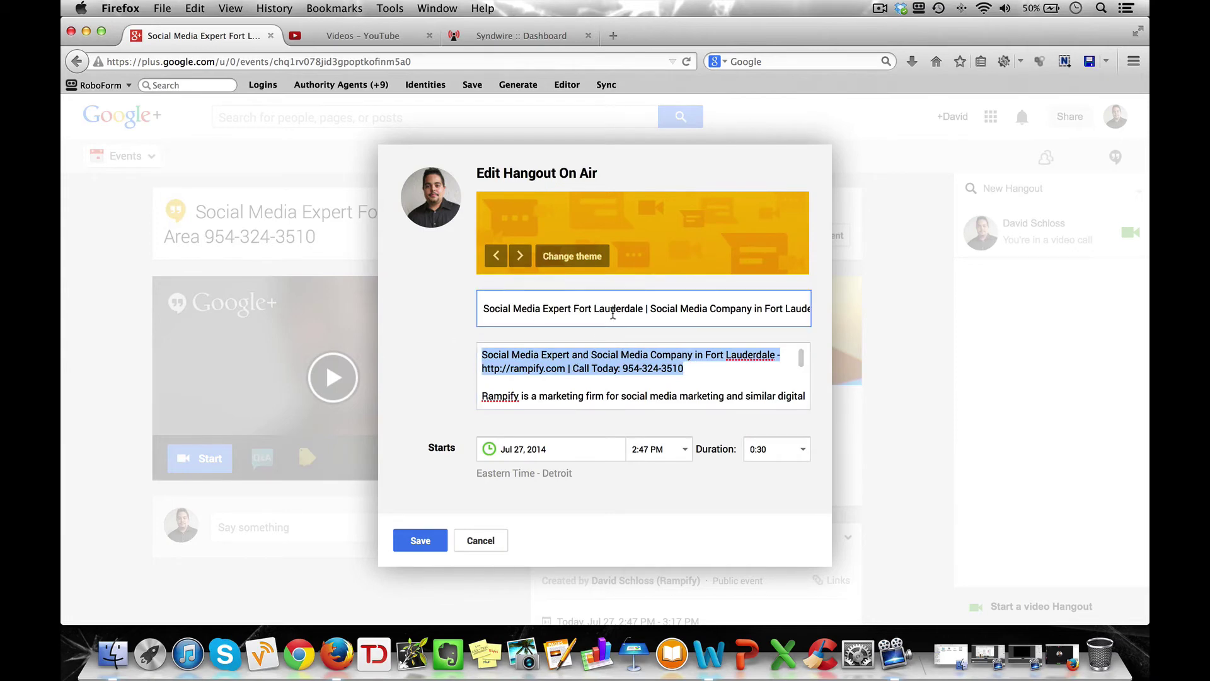
key("Tab")
left_click(596, 368)
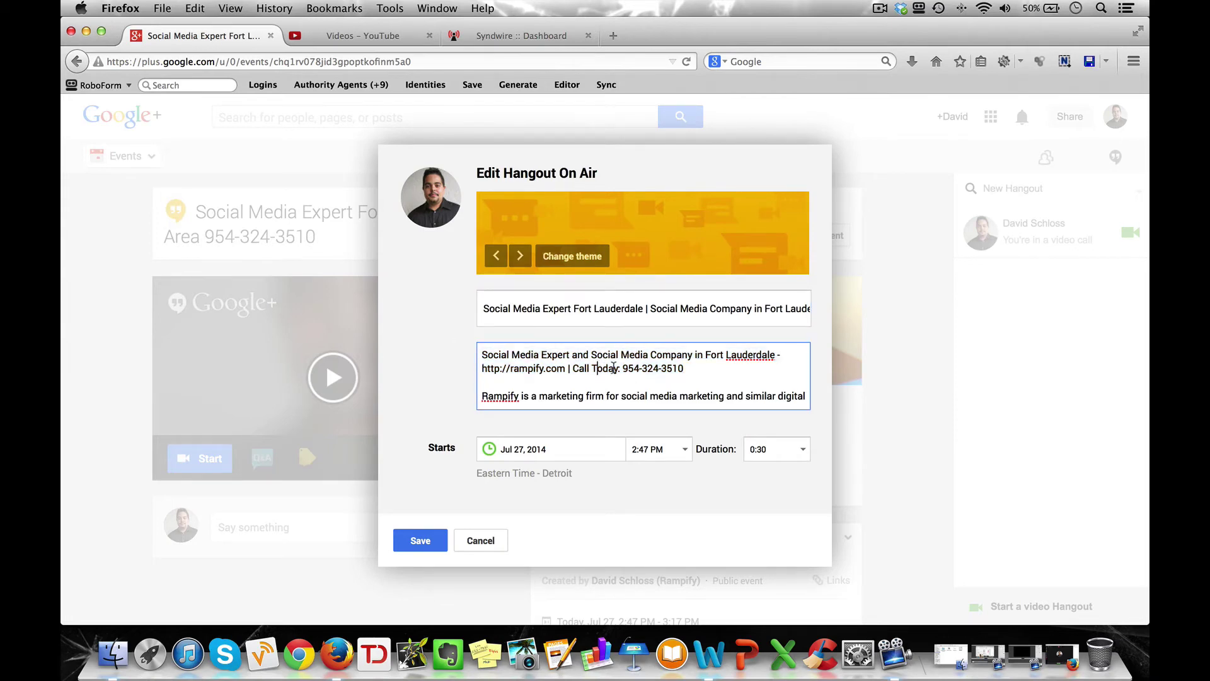
Step: Read through the rest of the event description, from the company introduction down to the keyword list and hashtags
scroll(615, 368, "down", 3)
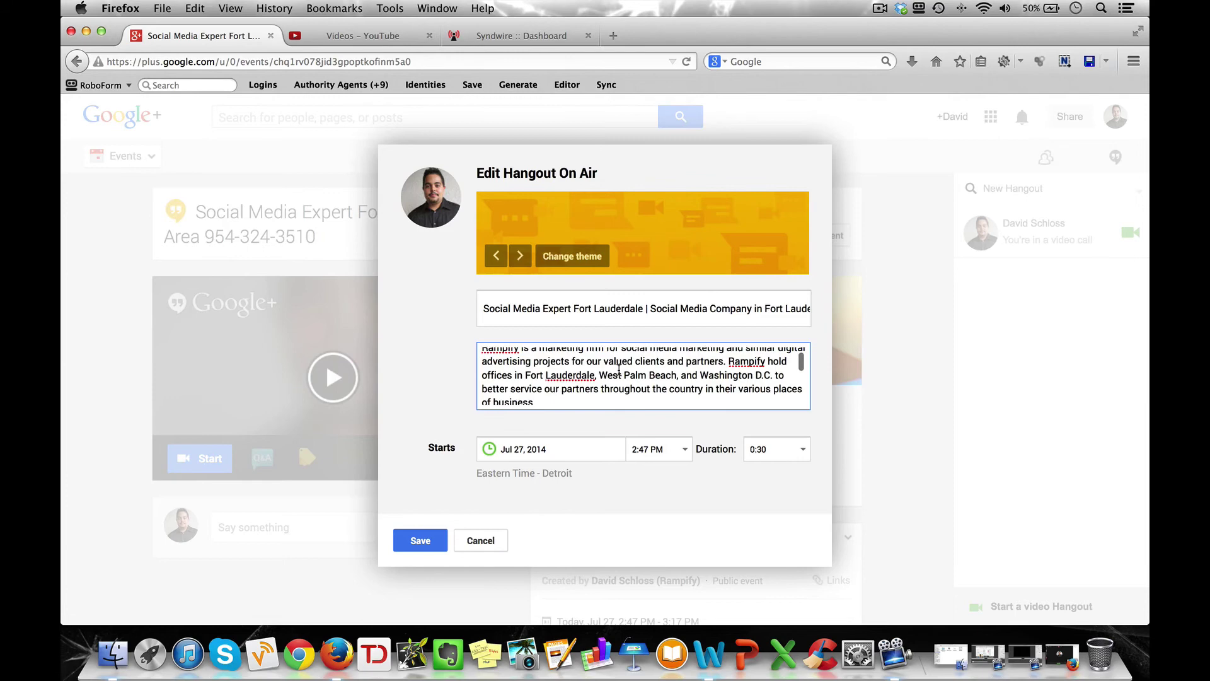
scroll(618, 372, "down", 5)
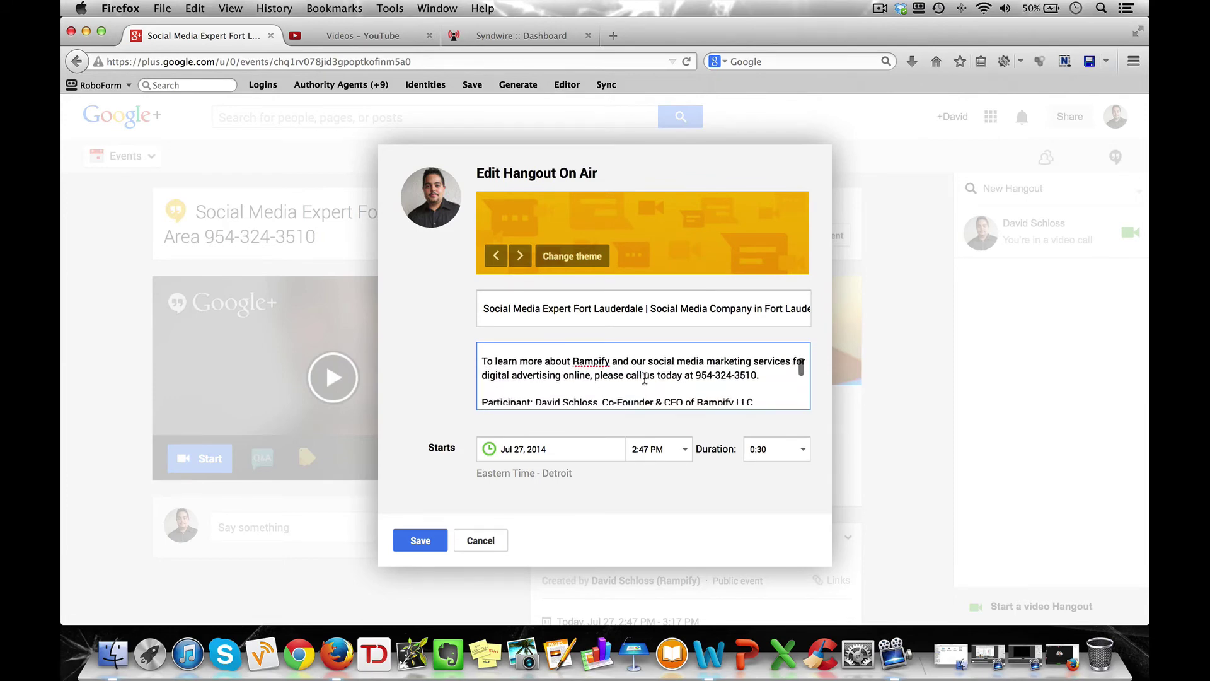
scroll(567, 373, "down", 3)
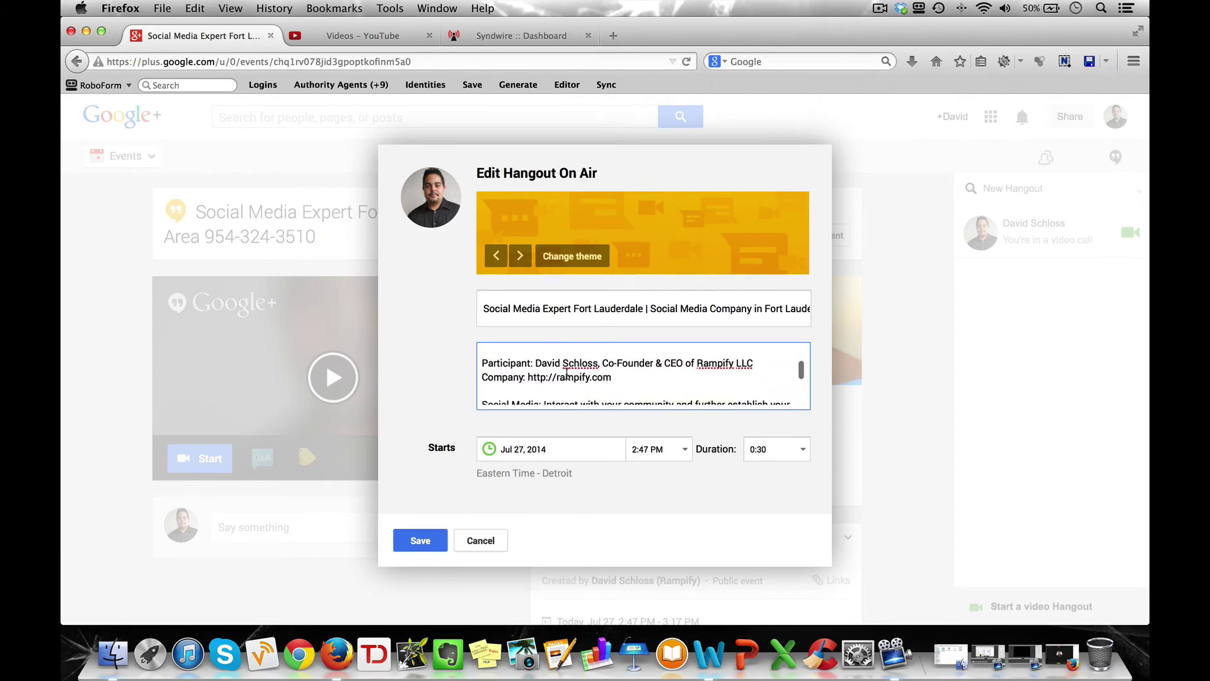
scroll(567, 374, "down", 4)
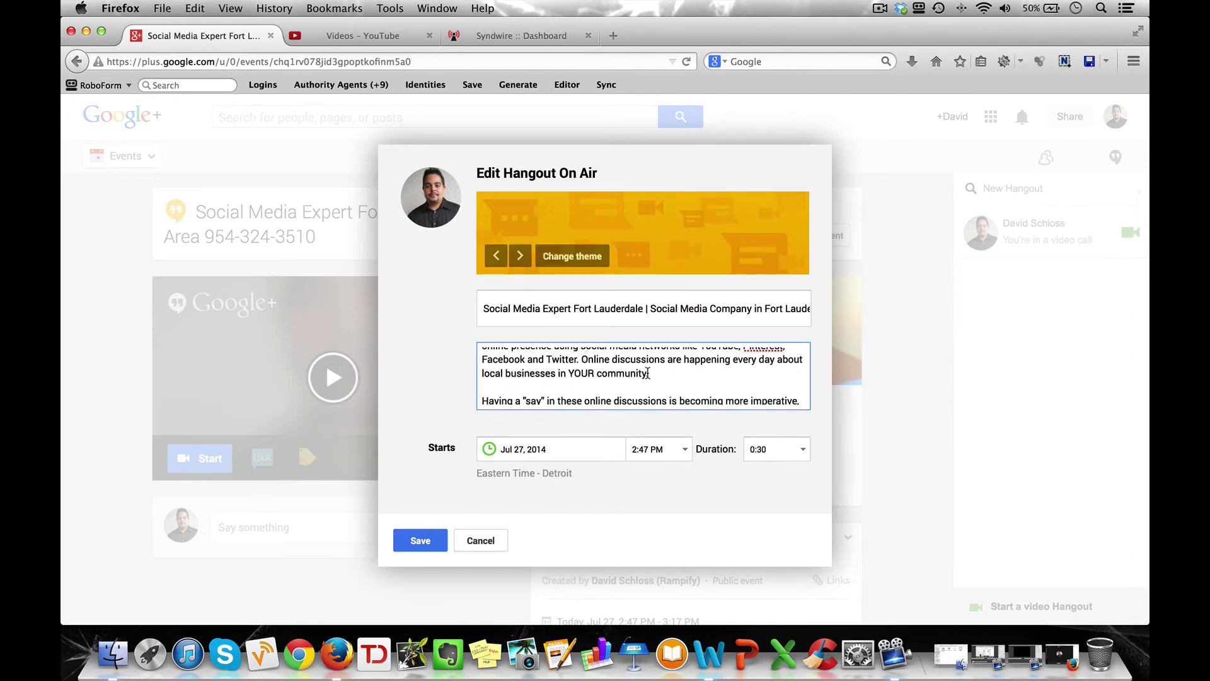
scroll(647, 373, "down", 3)
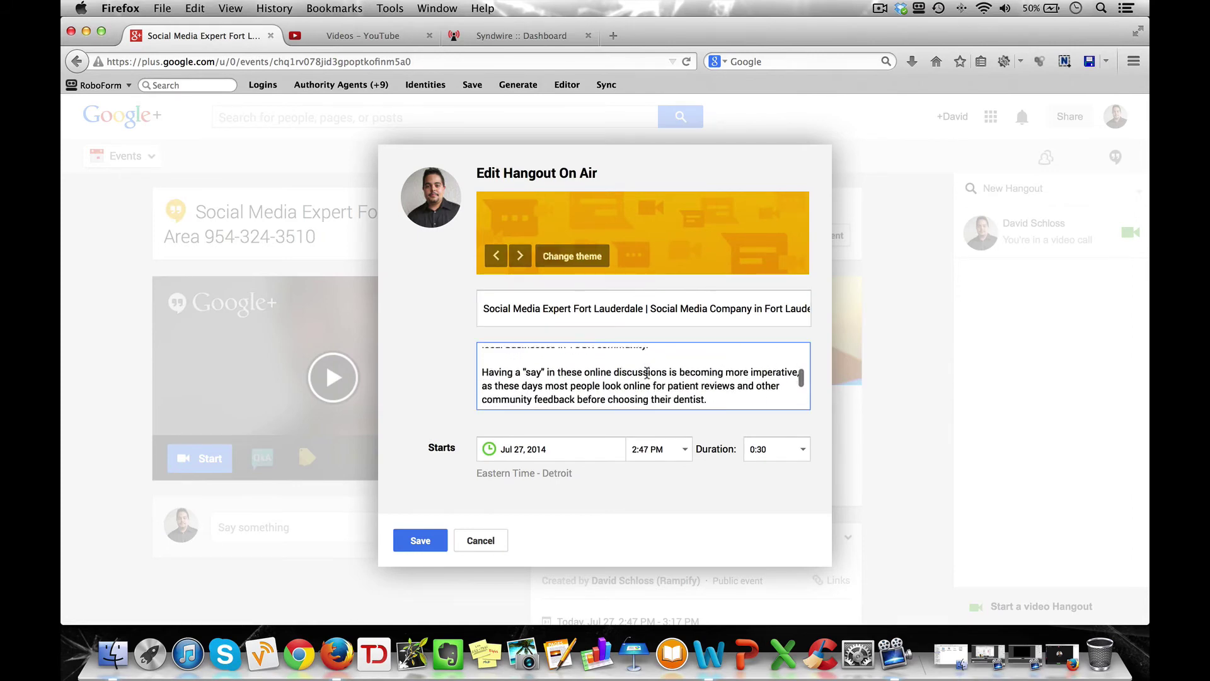
scroll(648, 373, "down", 6)
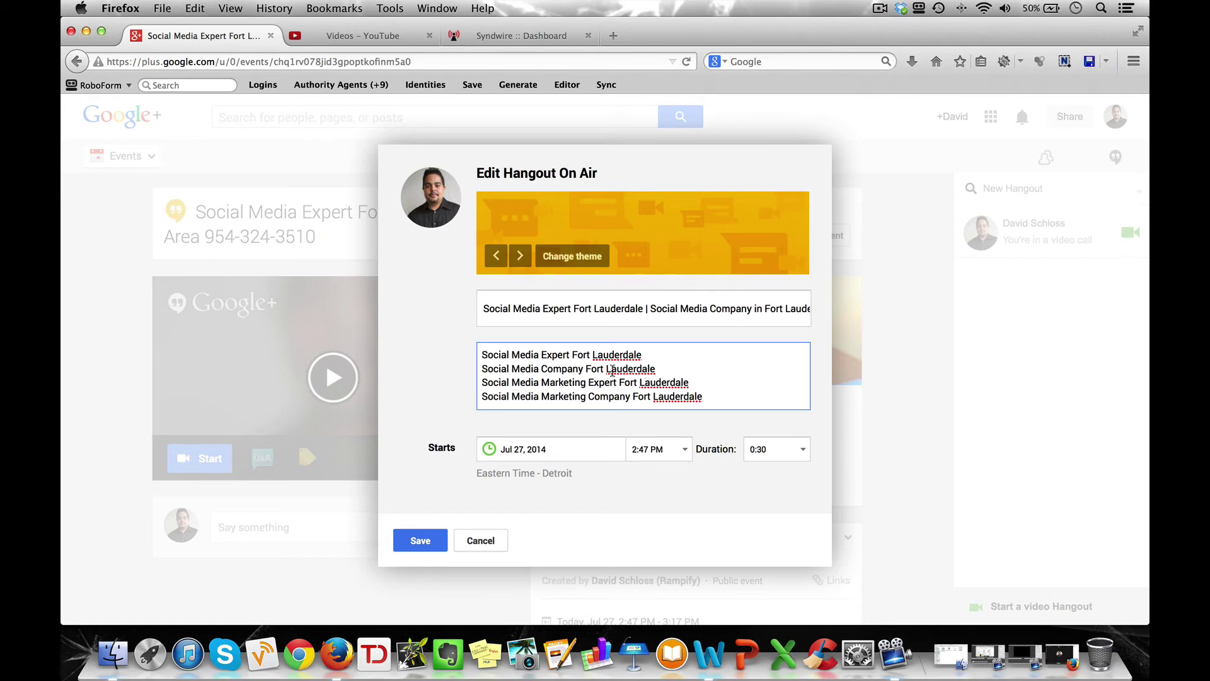
scroll(751, 377, "down", 2)
scroll(751, 377, "down", 3)
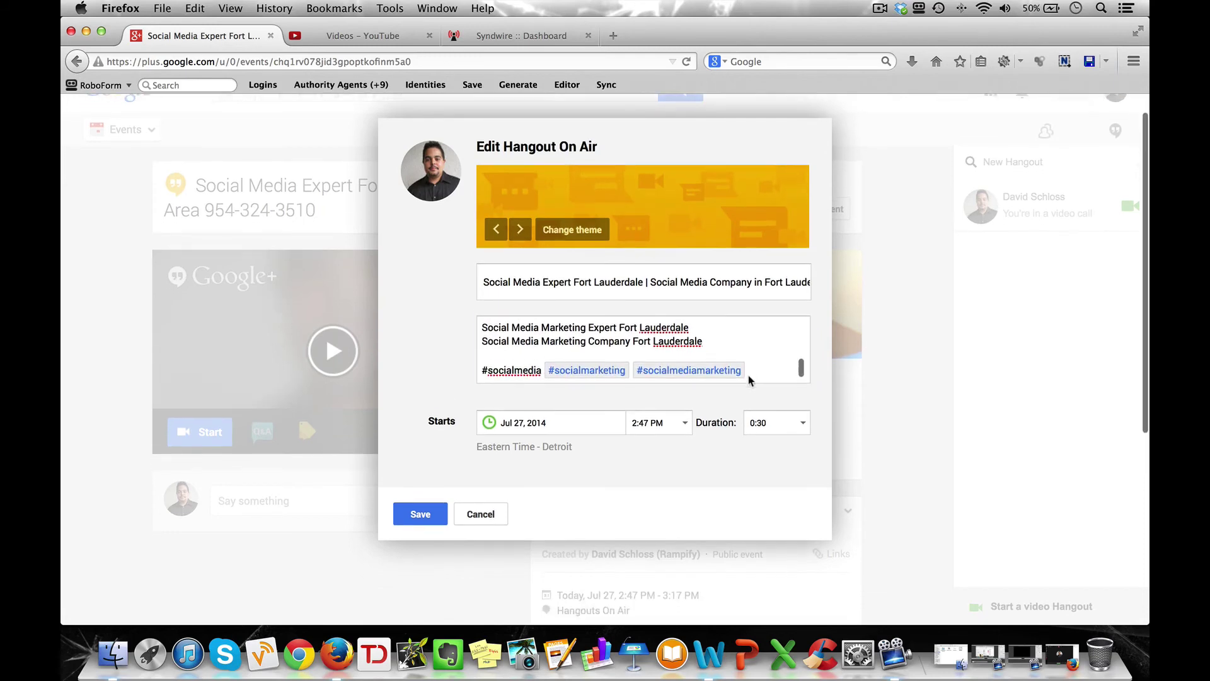
Step: Check the description's closing hashtags and the start date, and save the Hangout On Air event
left_click(541, 370)
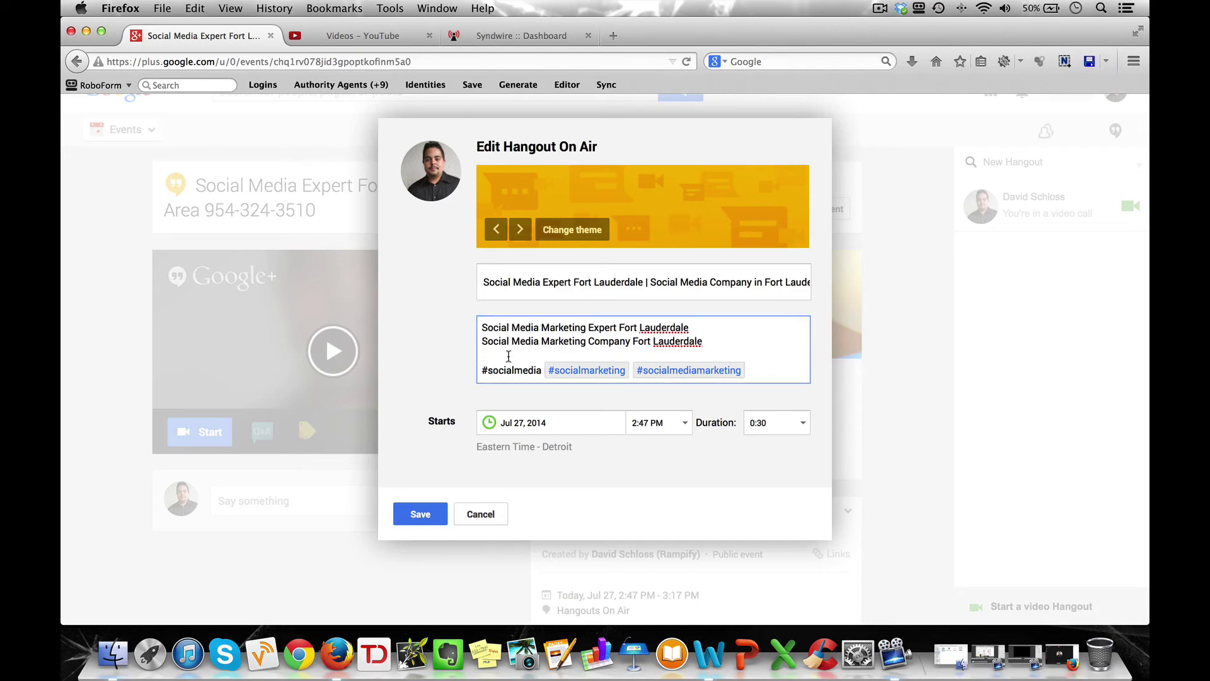
left_click(483, 370)
left_click(474, 446)
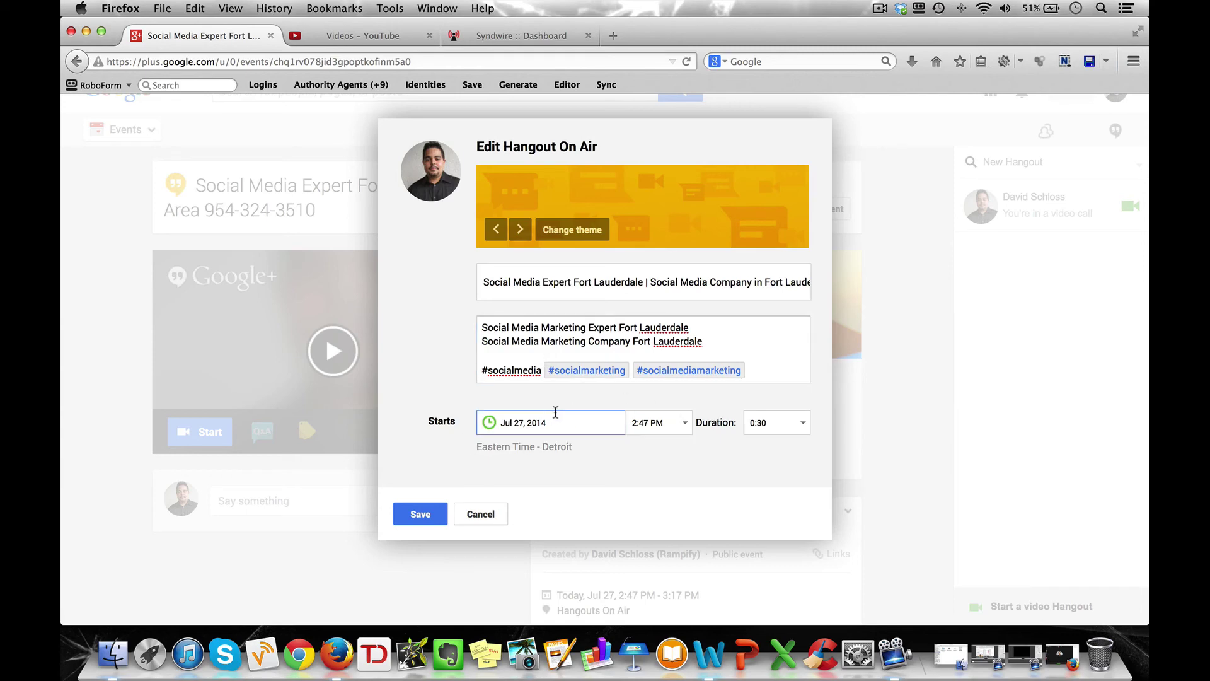
left_click(426, 518)
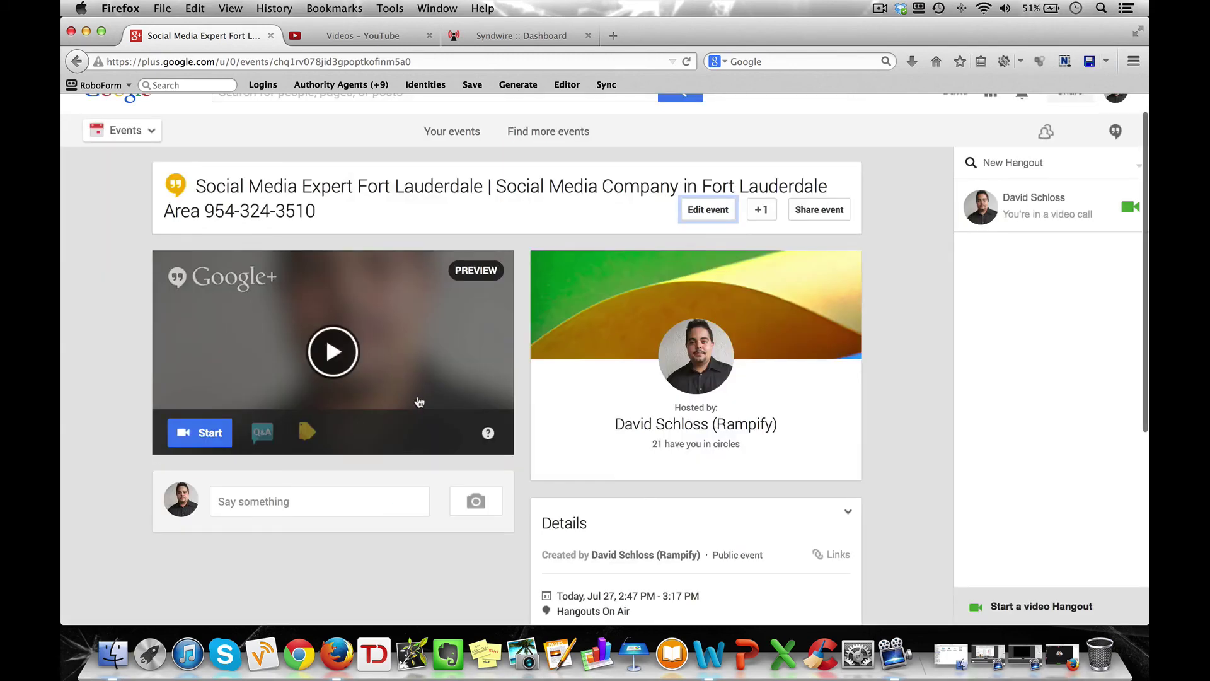